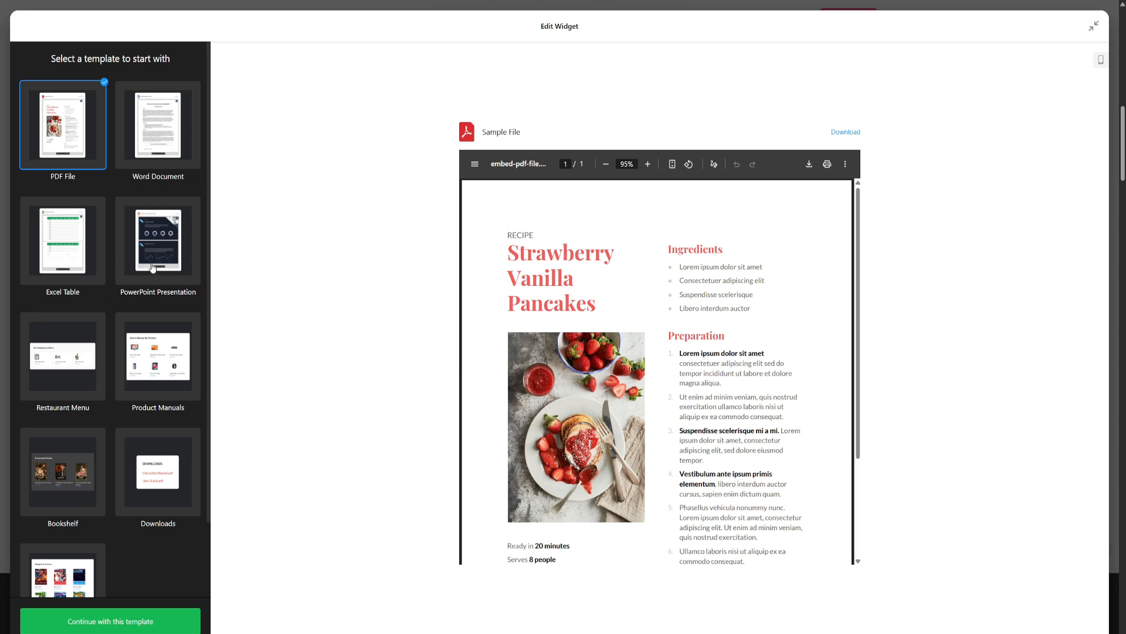
Preview the Product Manuals, Restaurant Menu, Downloads, Bookshelf and Magazine Archive templates of the file widget.
left_click(154, 342)
left_click(65, 364)
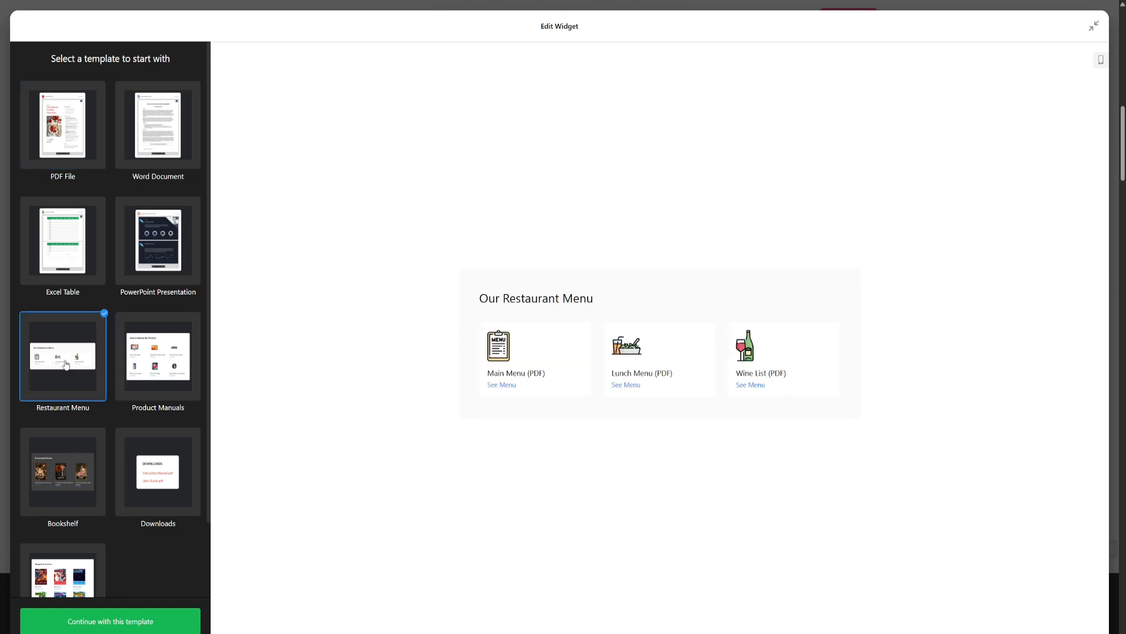
left_click(131, 467)
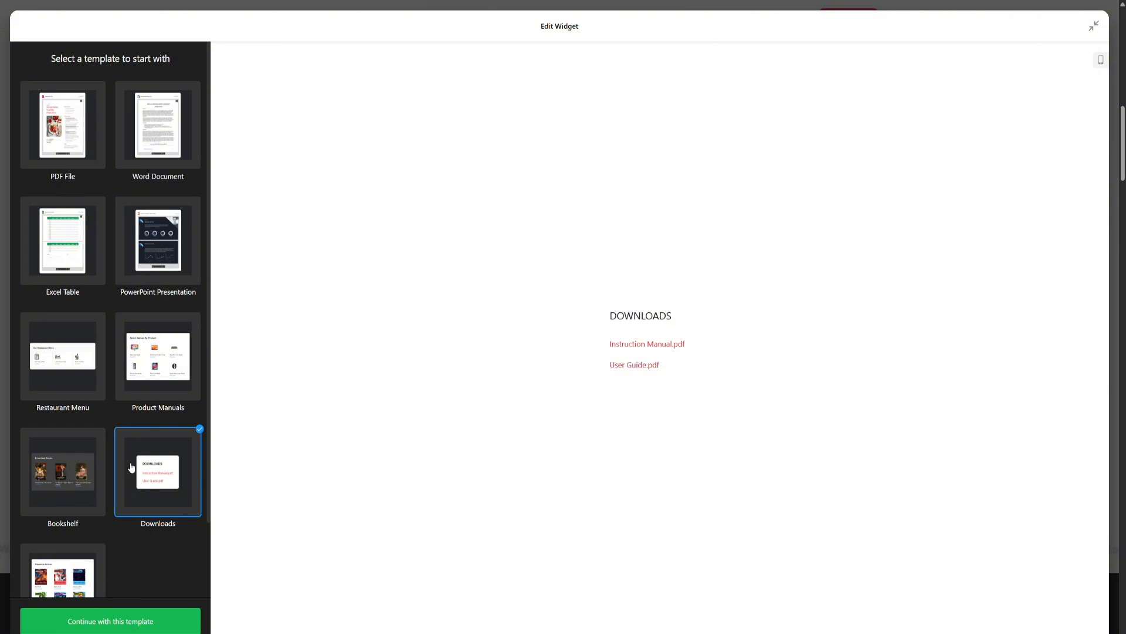
scroll(131, 467, "down", 2)
left_click(77, 394)
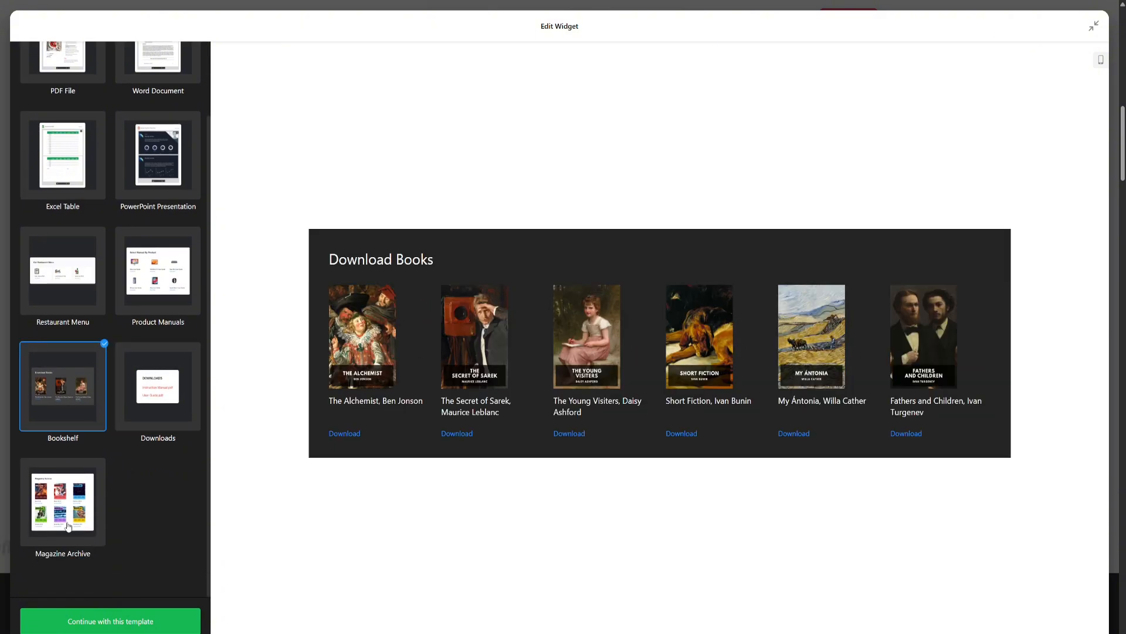
left_click(94, 537)
scroll(102, 432, "up", 2)
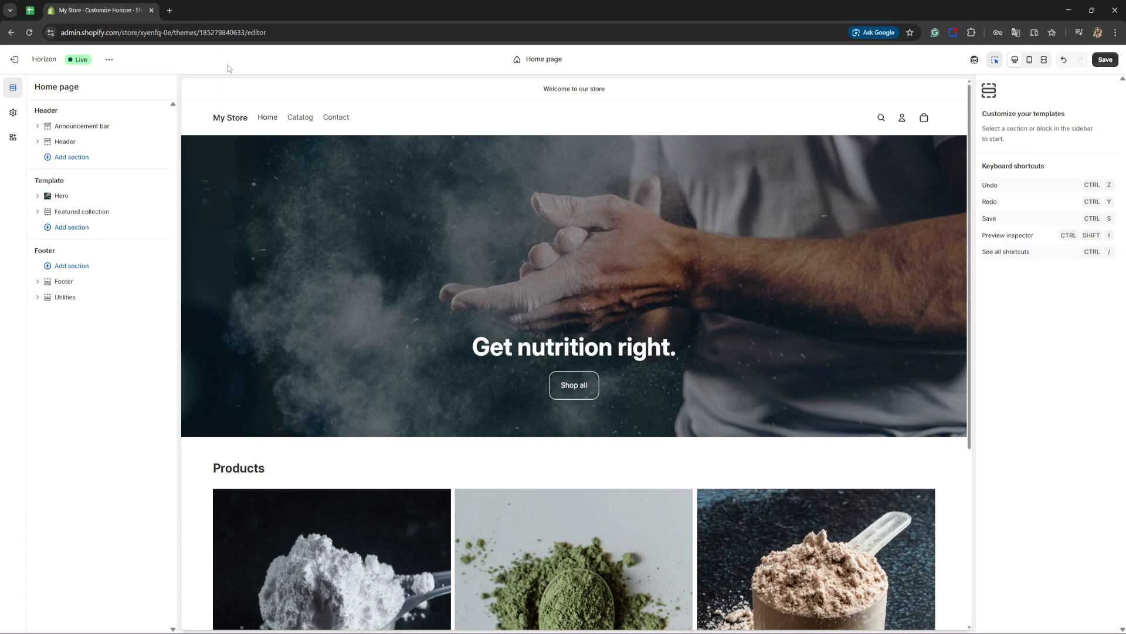
left_click(169, 10)
type("https://go.elfsight.io/click?pid=3141&offer_id=3")
key("Return")
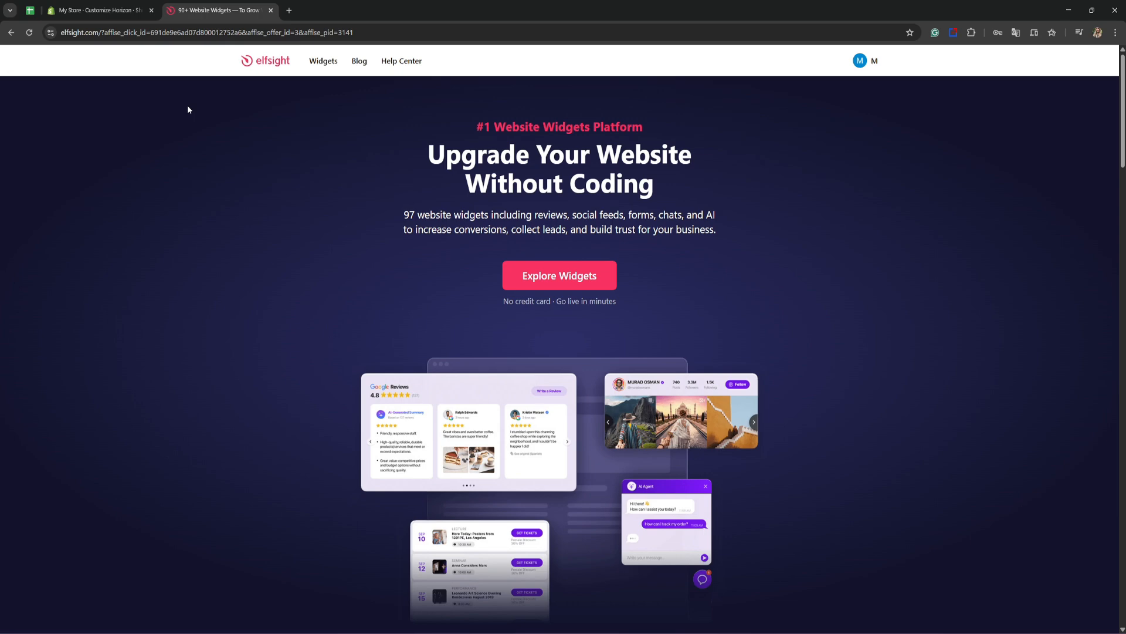
mouse_move(314, 68)
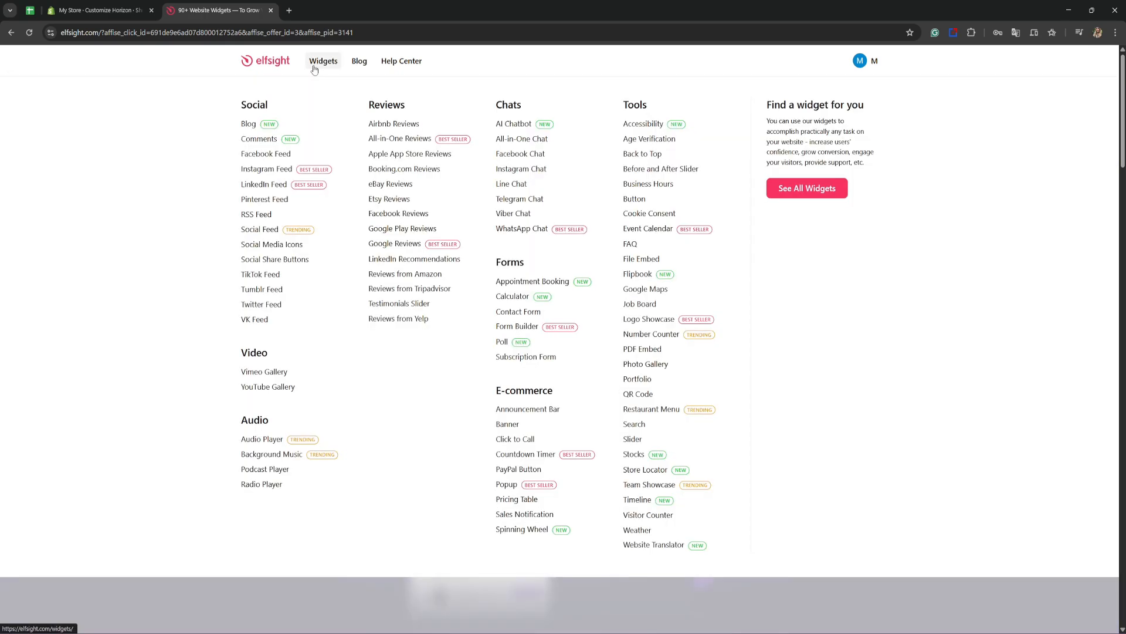
left_click(641, 262)
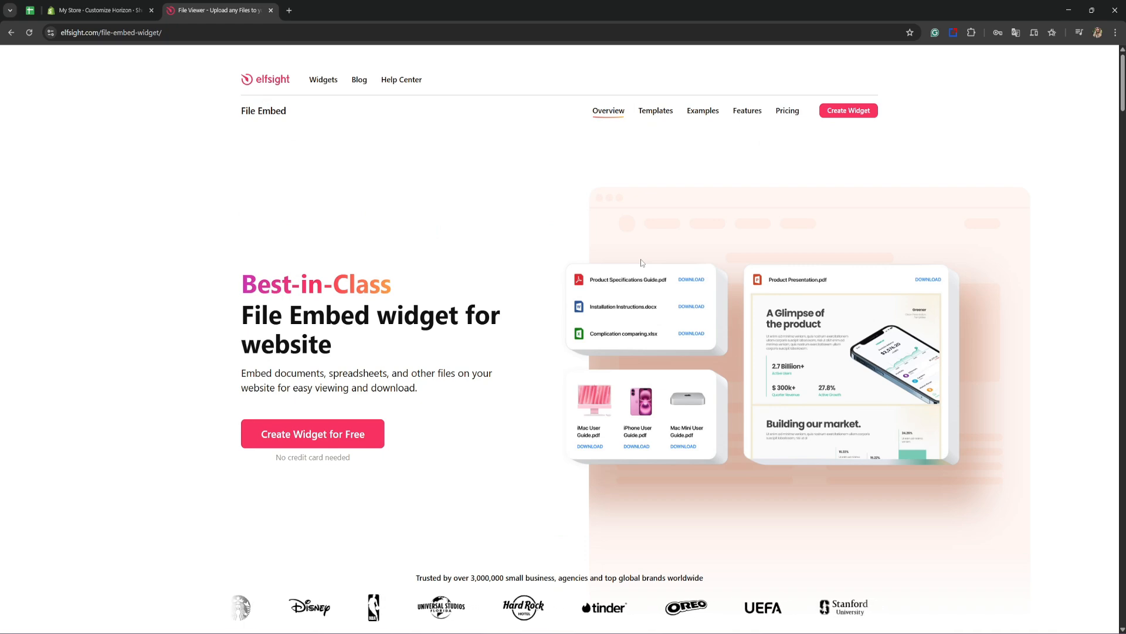
Start creating a free File Embed widget, look over the templates and continue with the PDF File template.
left_click(369, 418)
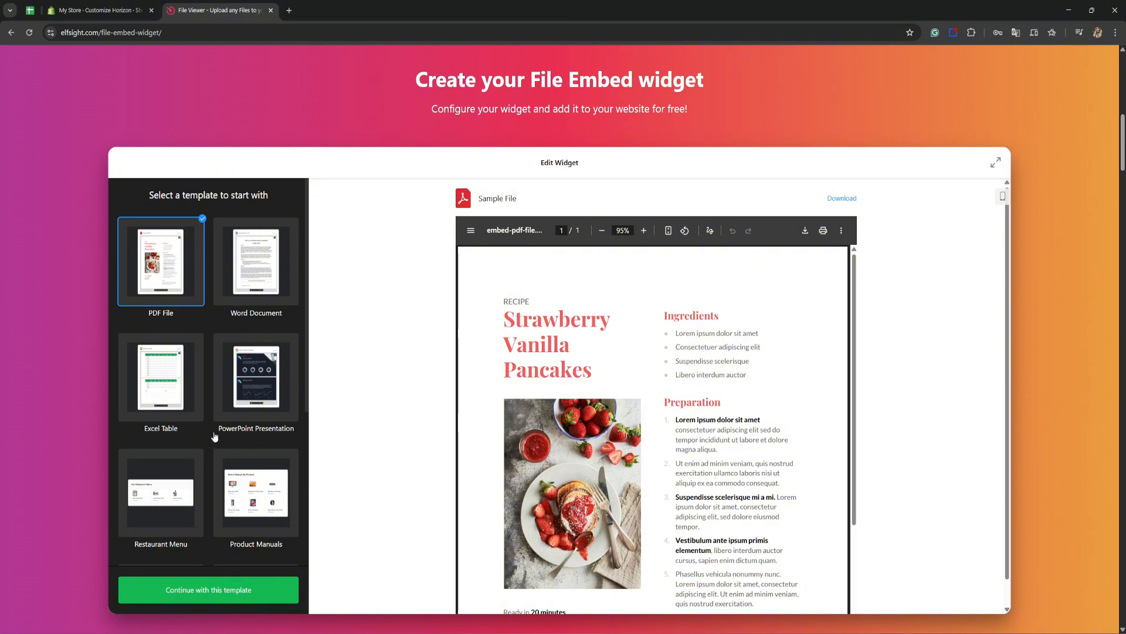
scroll(205, 425, "down", 1)
scroll(205, 429, "down", 1)
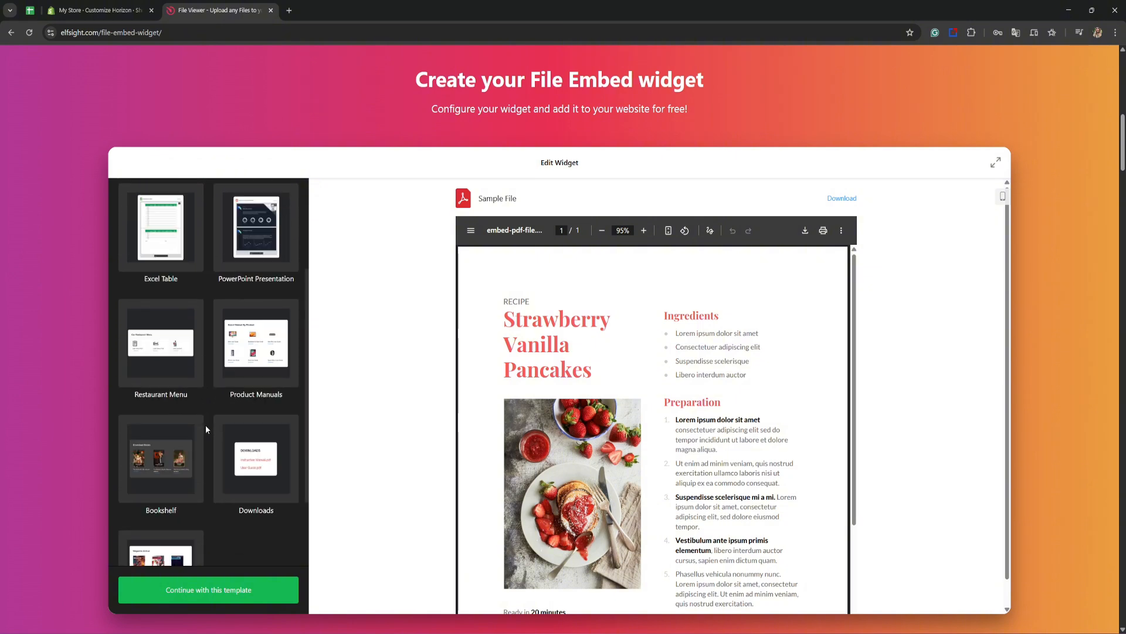
scroll(206, 429, "up", 2)
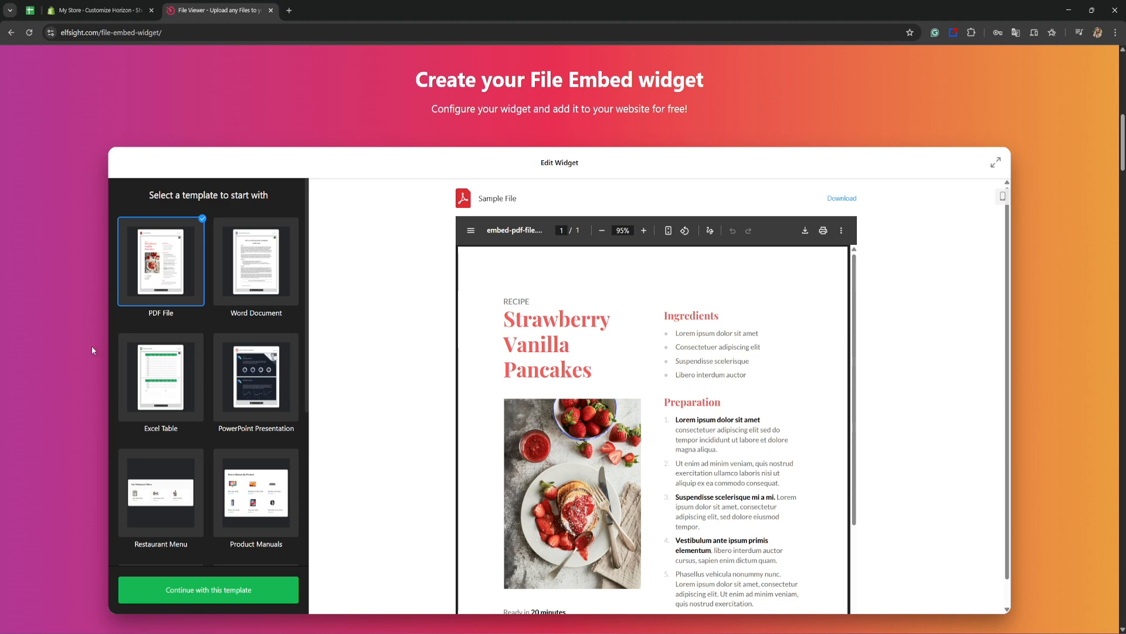
left_click(202, 594)
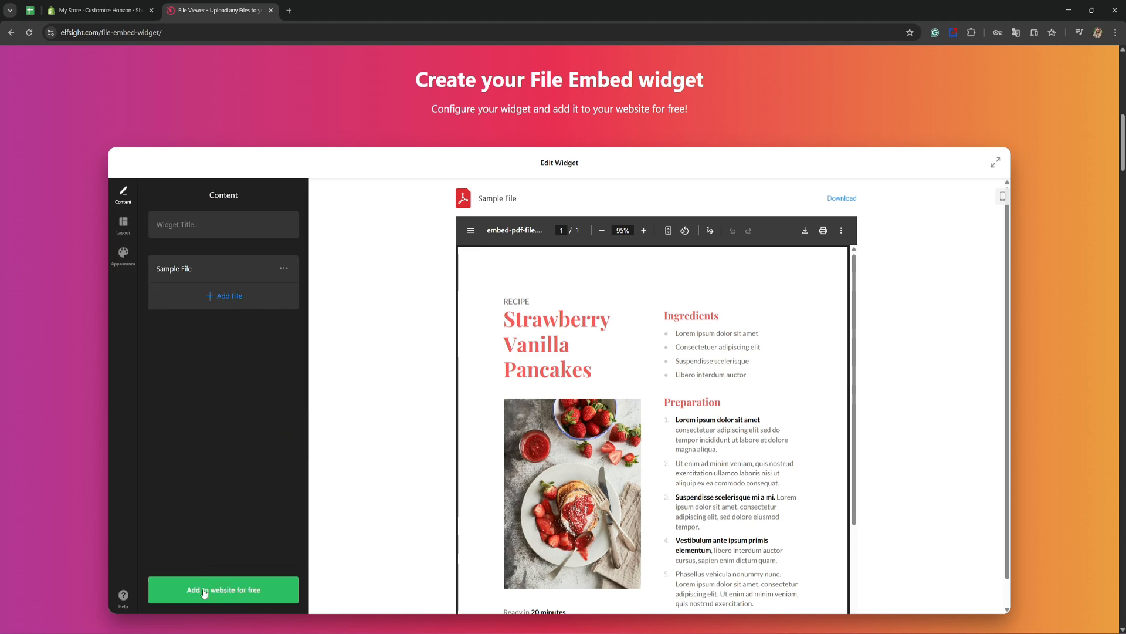
Try the widget title "fdsfdsf" and clear the title again.
left_click(198, 223)
type("fdsfdsf")
key("ctrl+a")
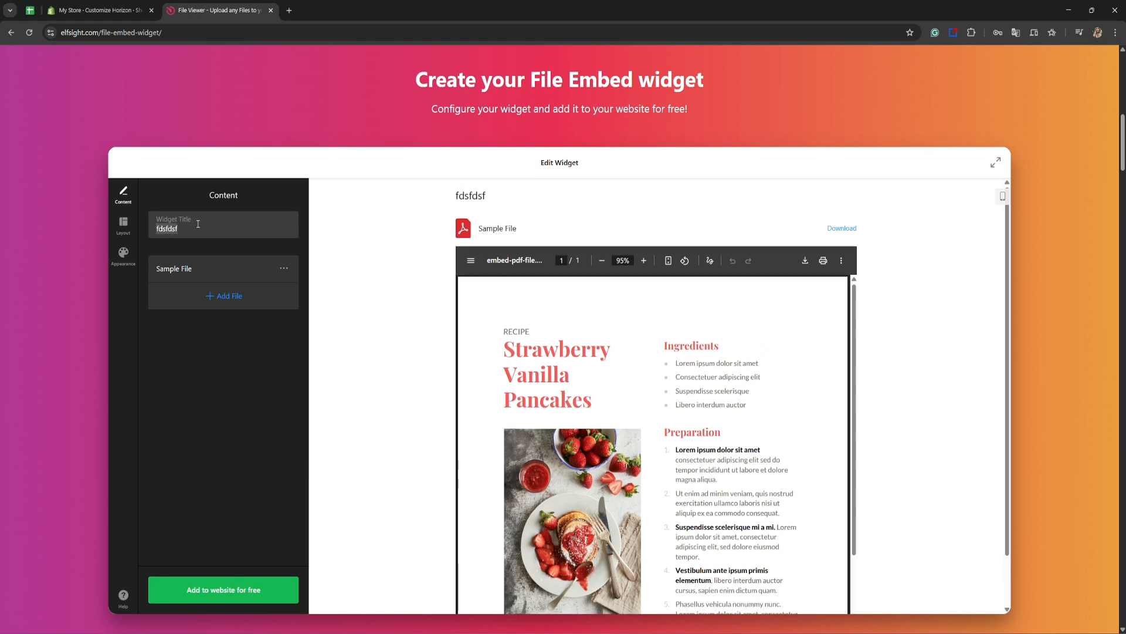
key("BackSpace")
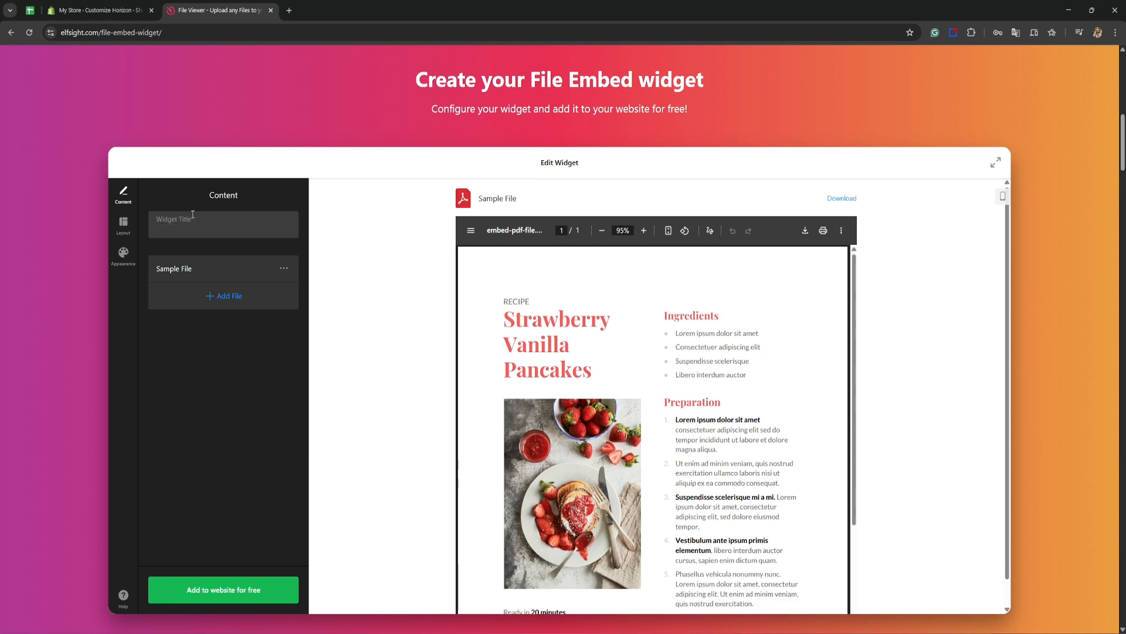
left_click(174, 195)
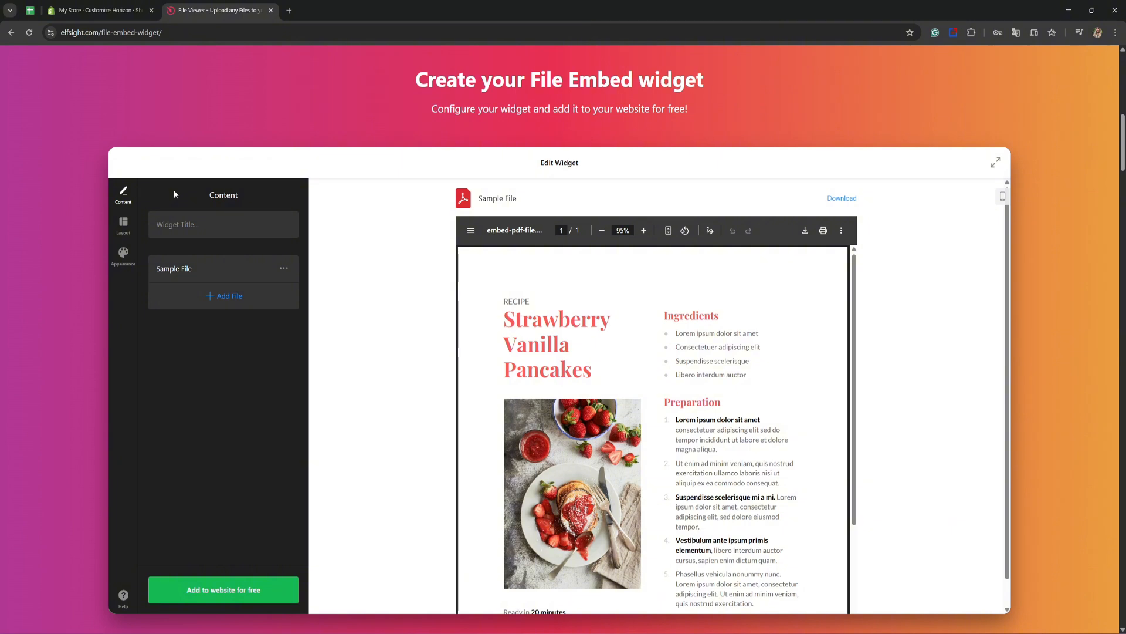
Examine the available ways of adding files and the actions offered for the sample file, without changing anything.
left_click(225, 300)
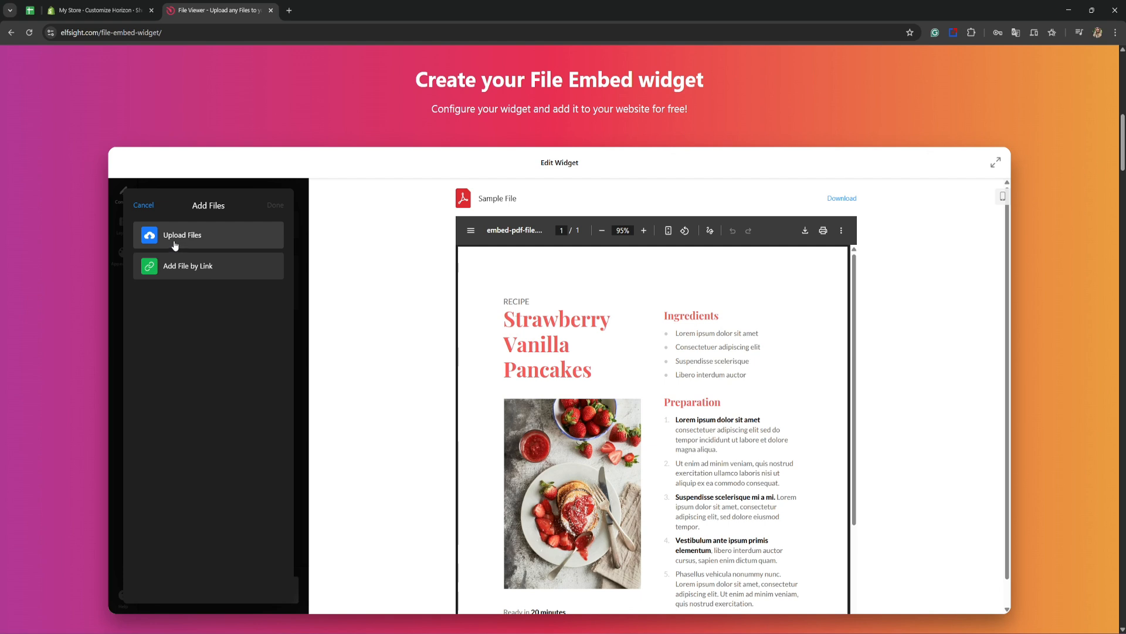
left_click(144, 205)
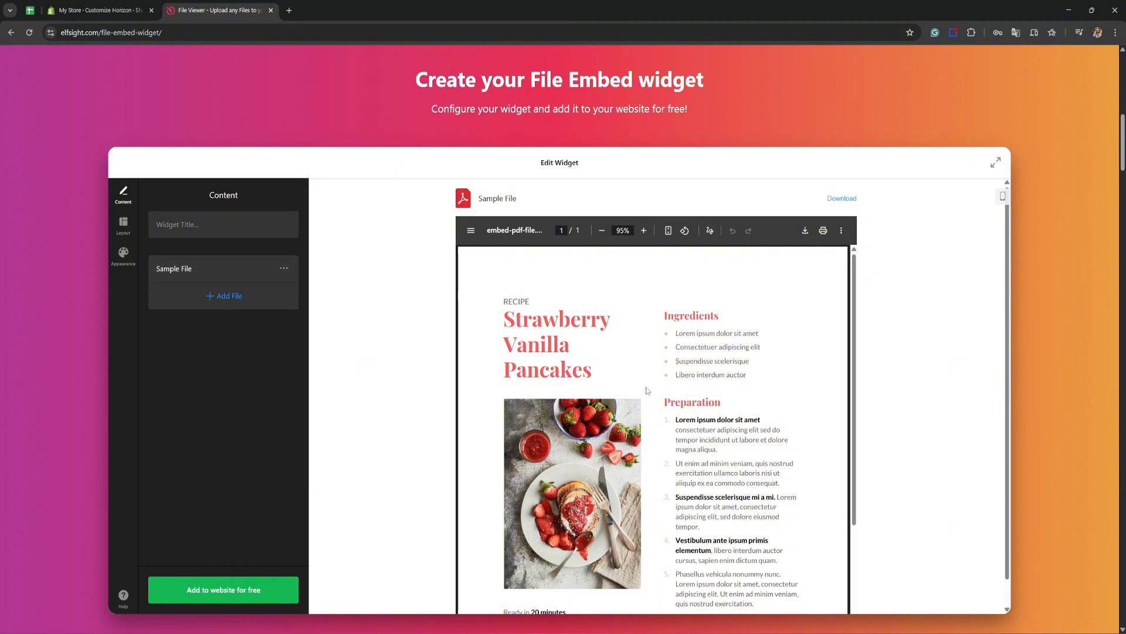
left_click(284, 270)
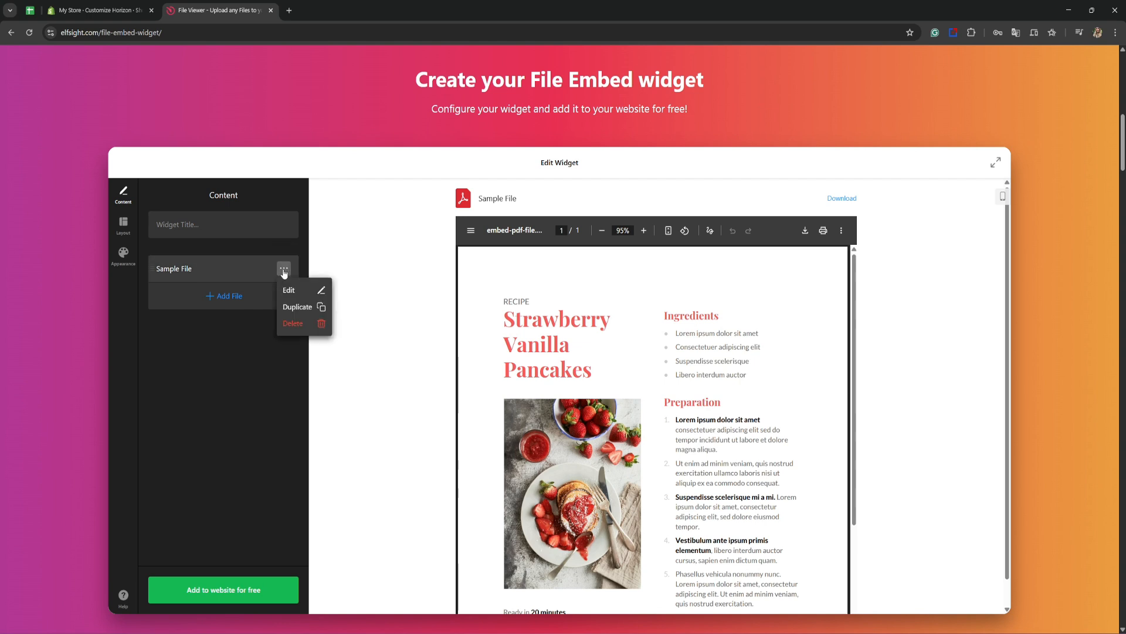
left_click(225, 362)
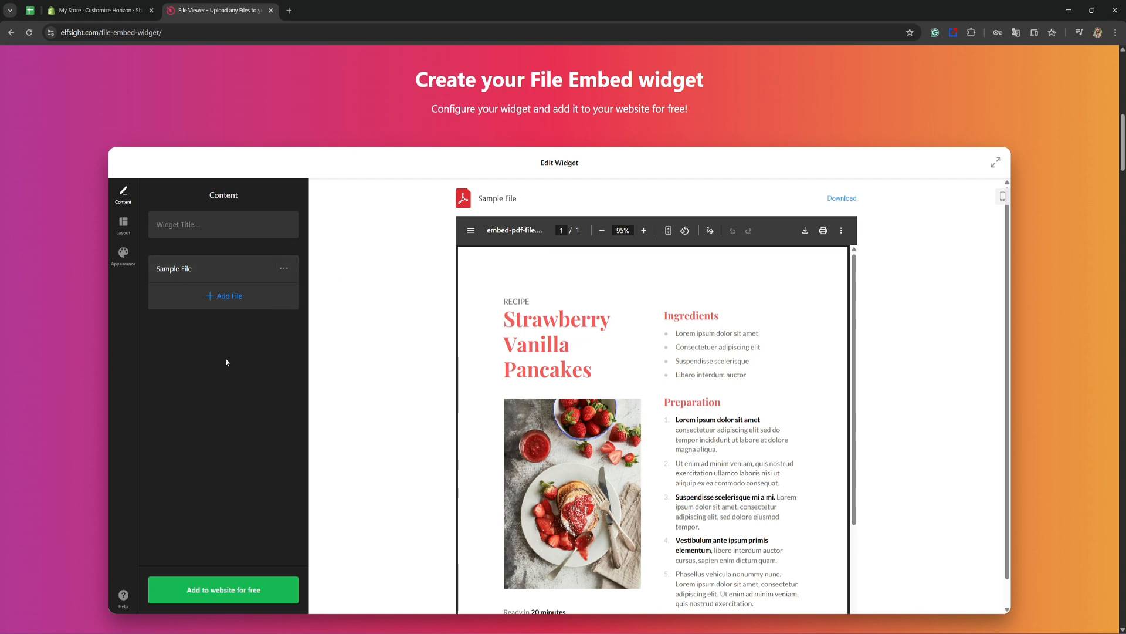
Try the Grid and List layouts for the widget and return it to the File Viewer layout.
left_click(123, 226)
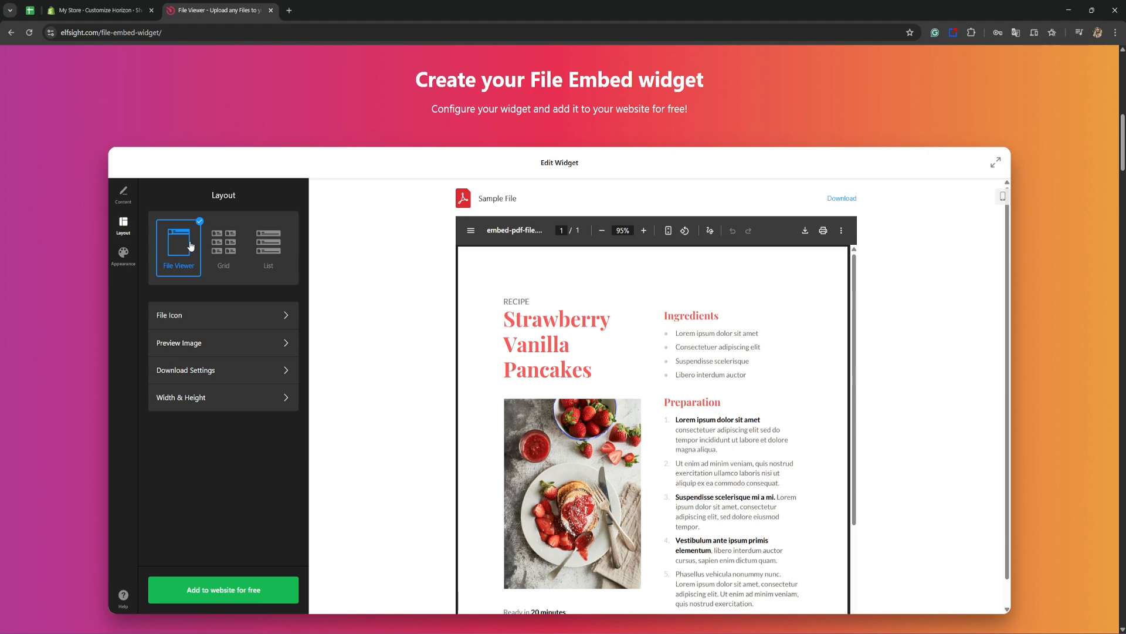
left_click(221, 242)
left_click(261, 247)
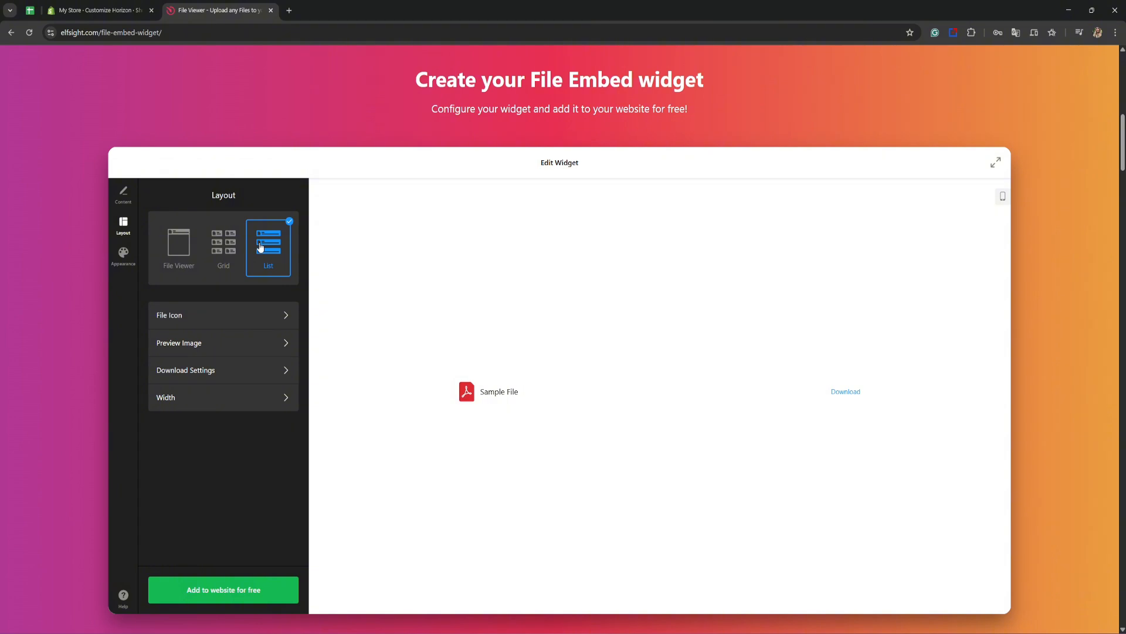
left_click(238, 245)
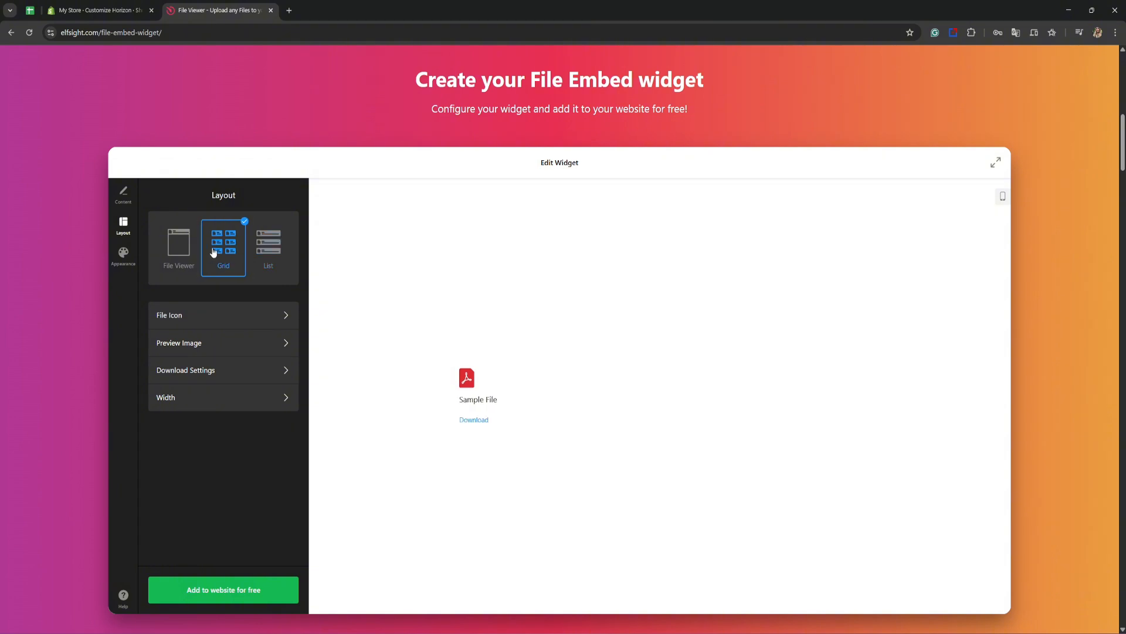
left_click(180, 248)
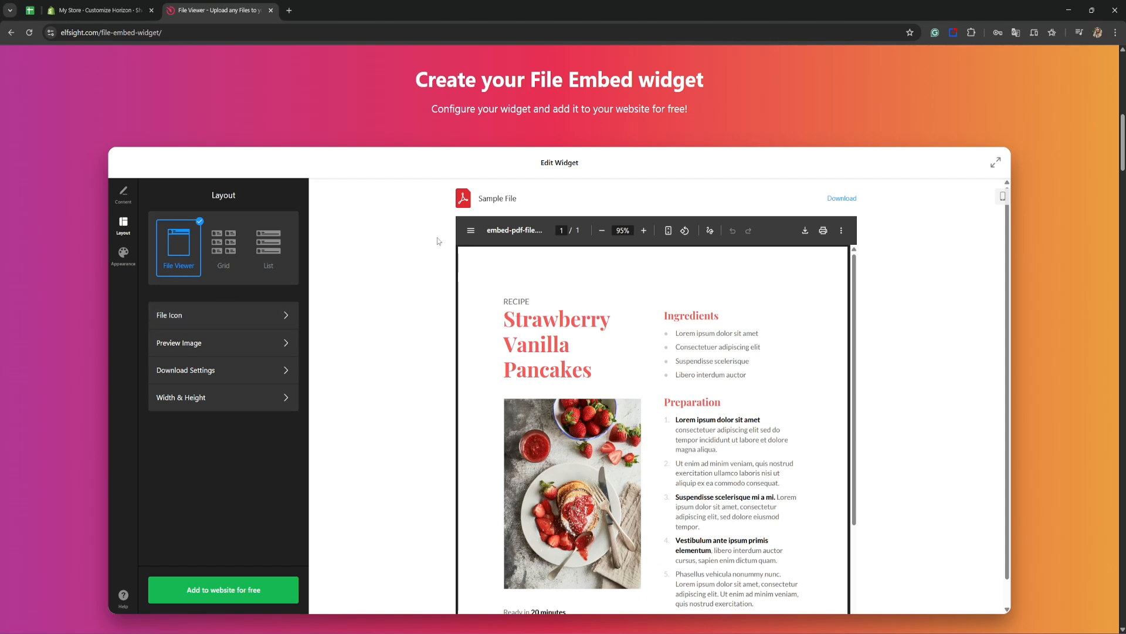
Hide the file icon in the widget layout to see the effect and show it again.
left_click(285, 309)
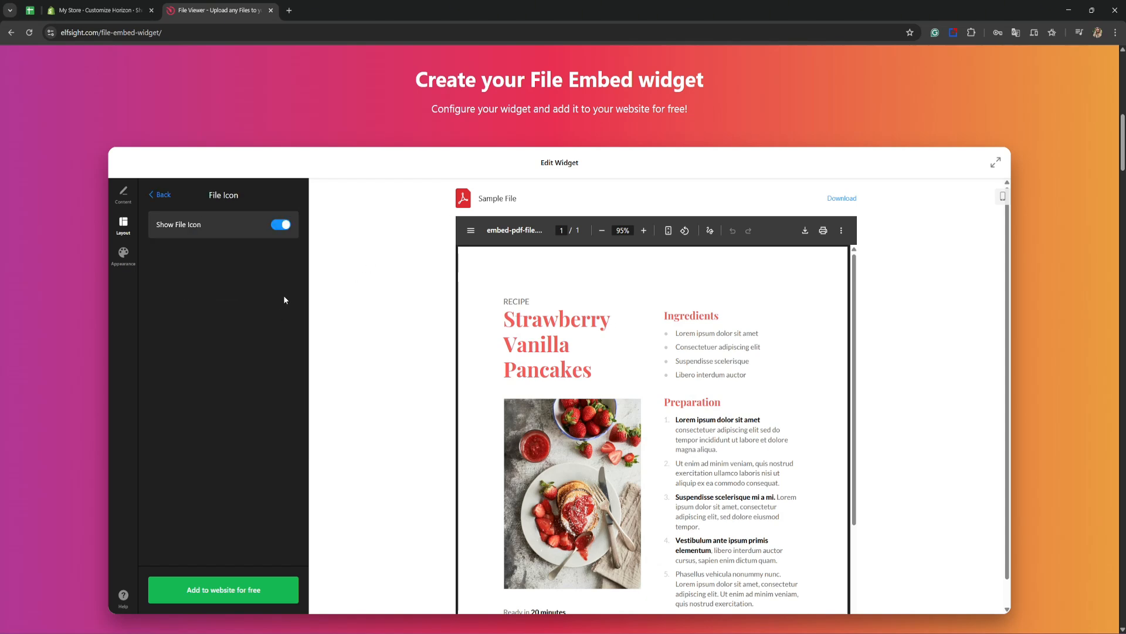
left_click(282, 225)
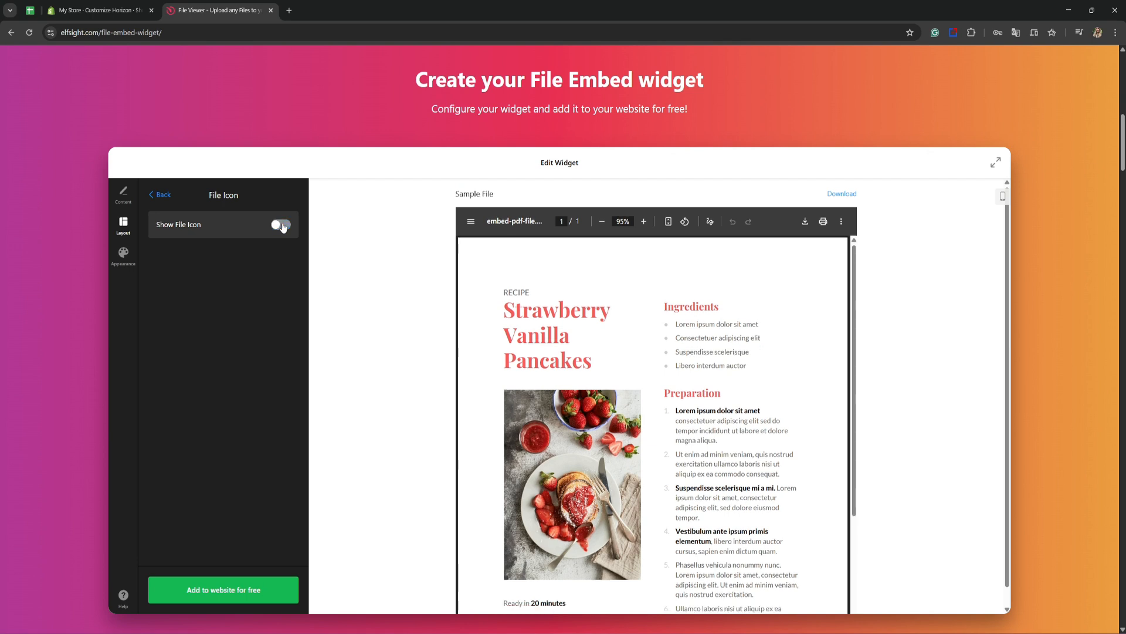
left_click(282, 225)
left_click(156, 194)
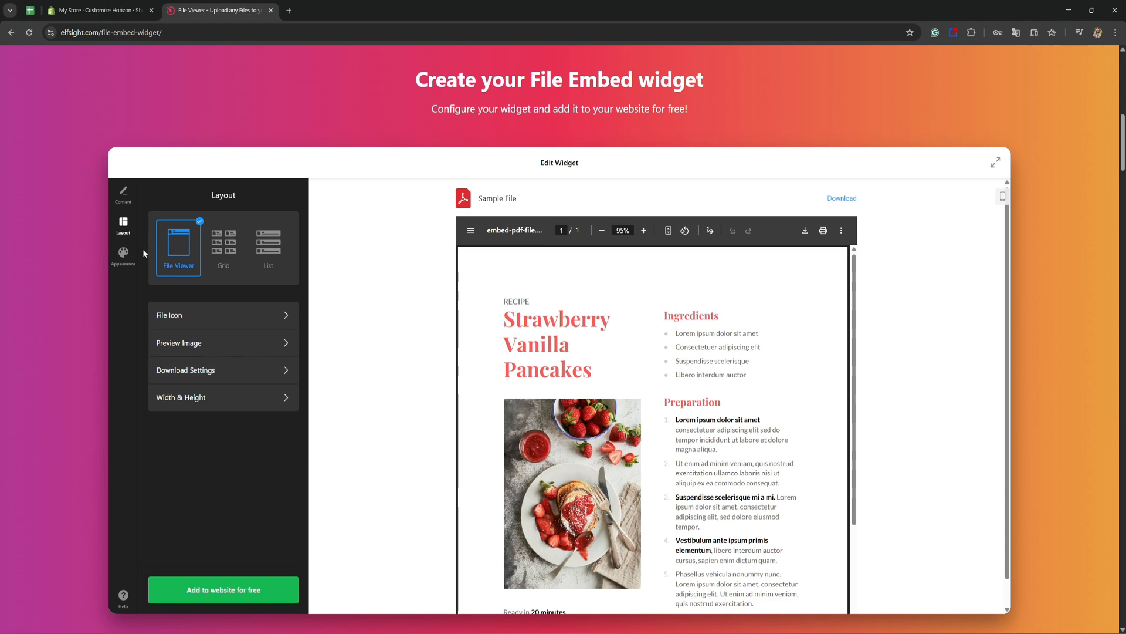
Examine the color and font settings available for the widget's appearance.
left_click(123, 258)
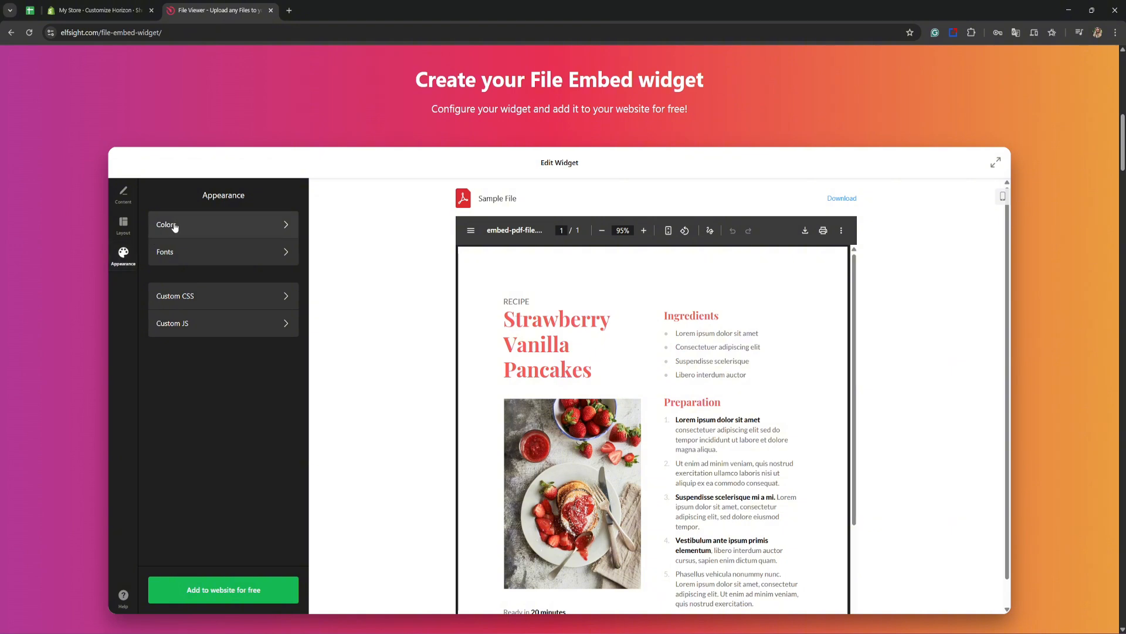
left_click(203, 223)
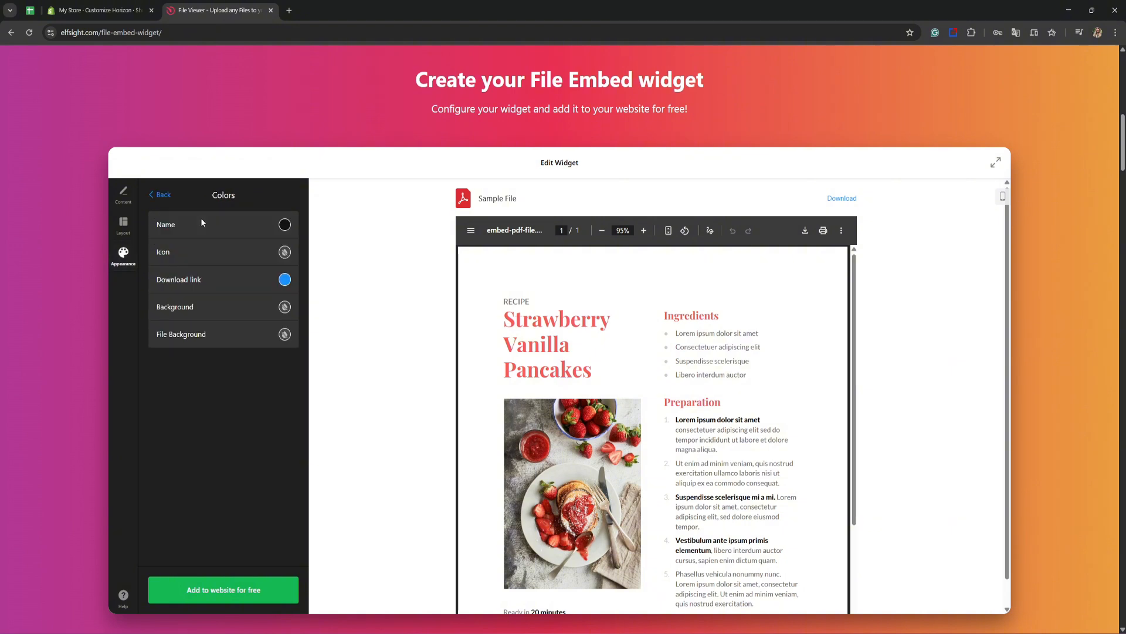
left_click(153, 195)
left_click(183, 251)
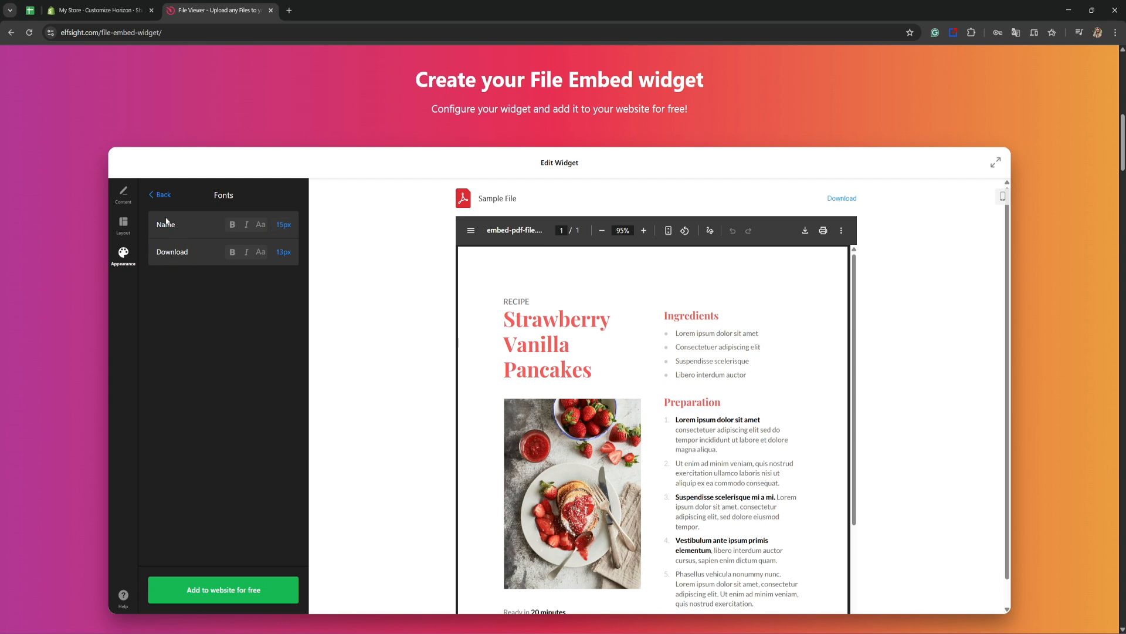
left_click(162, 195)
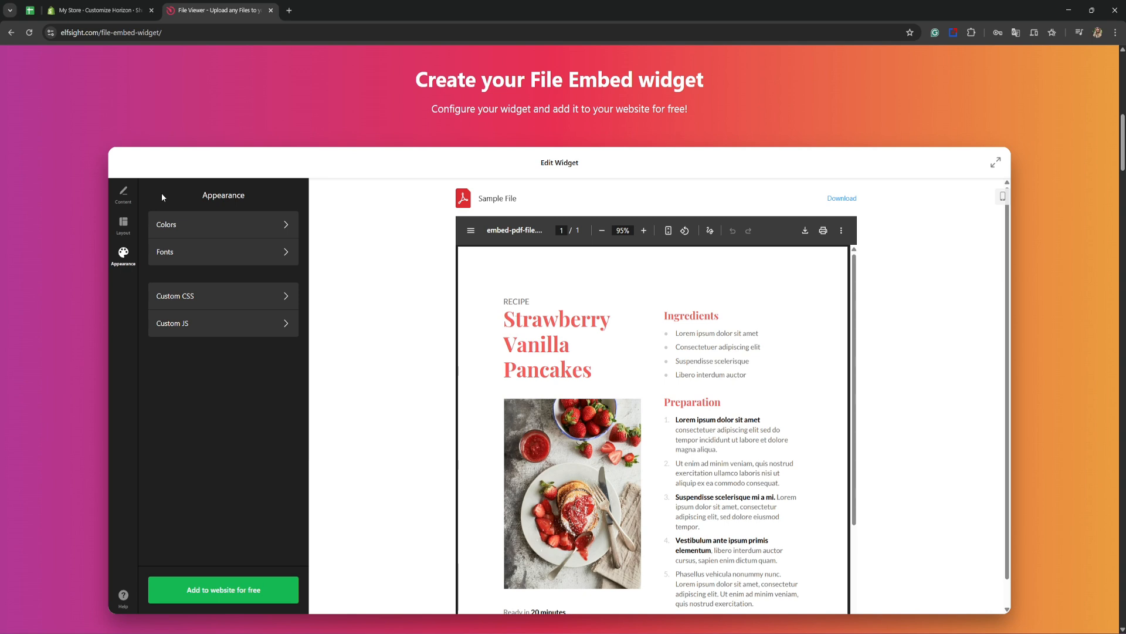
Add the widget to the website by publishing it on the Free plan, and copy its embed code.
left_click(248, 590)
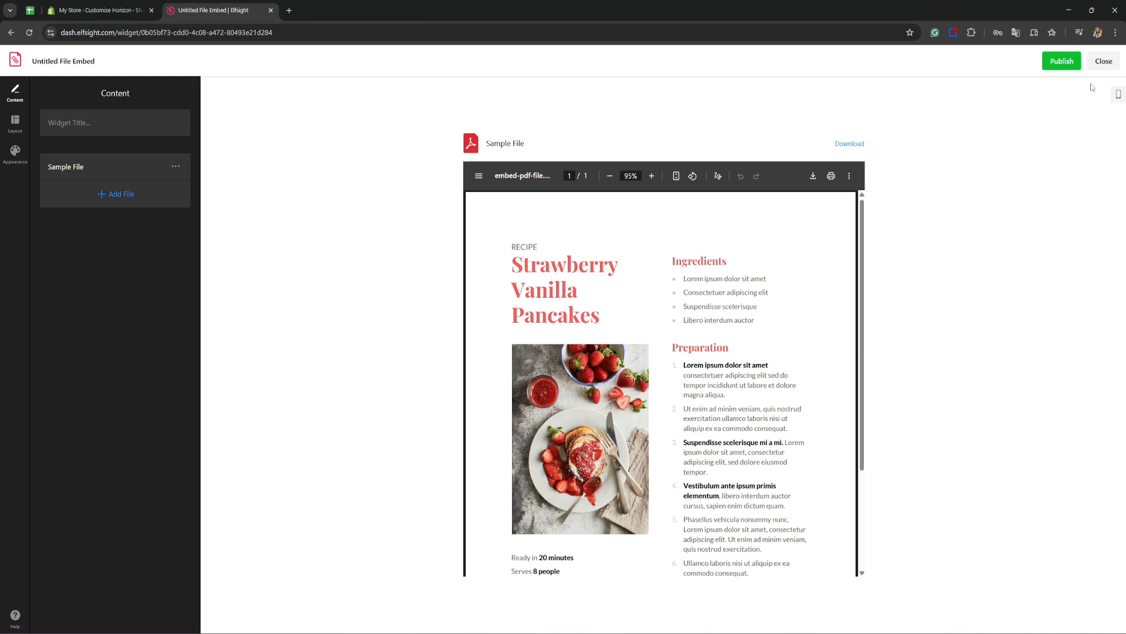
left_click(1064, 60)
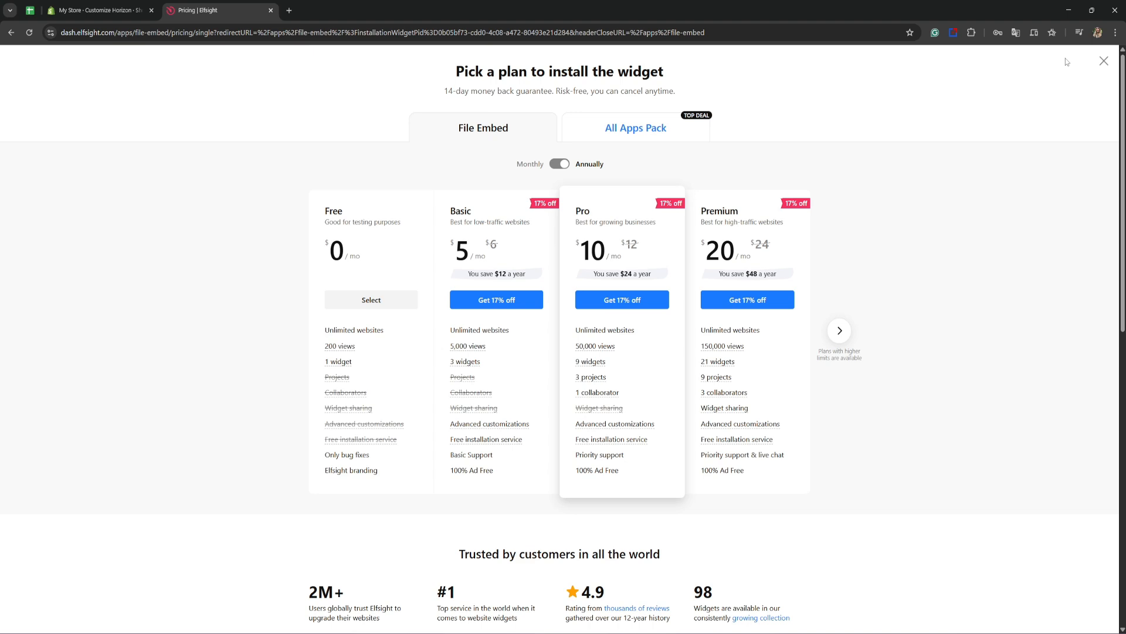
left_click(357, 306)
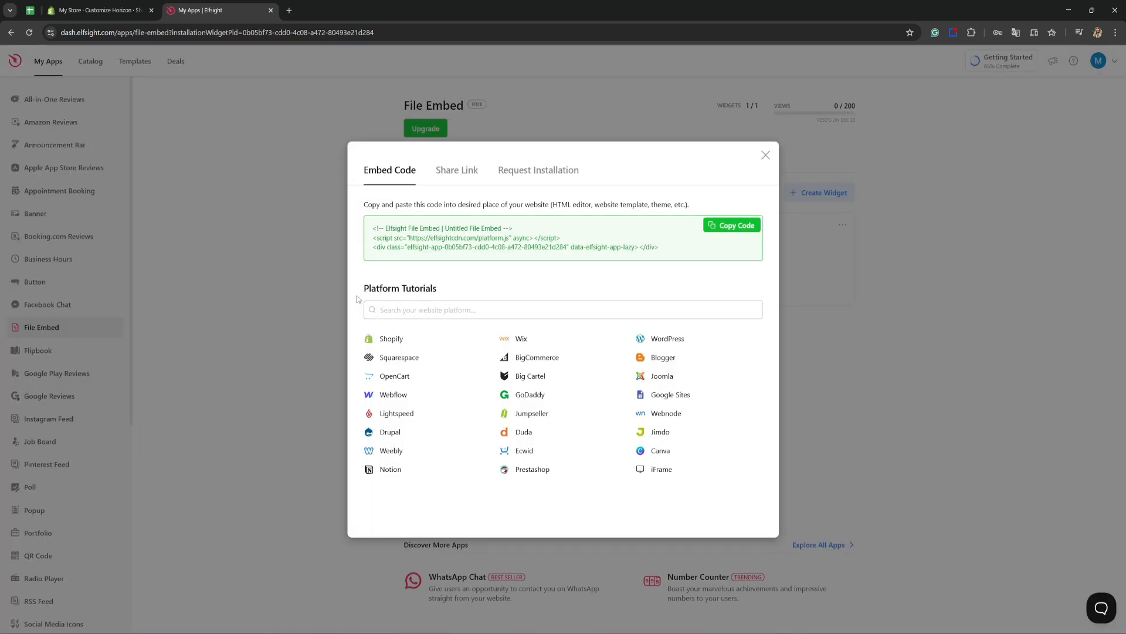
left_click(713, 227)
Switch to the Shopify theme editor, look over the list of store pages and stay on the Home page.
left_click(100, 11)
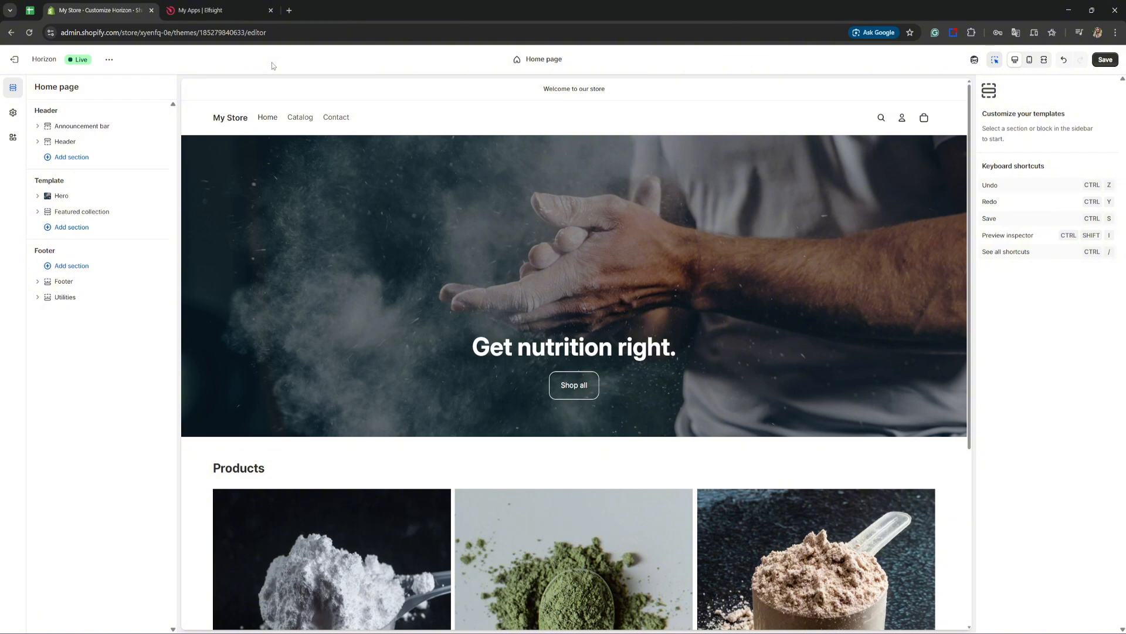
left_click(537, 62)
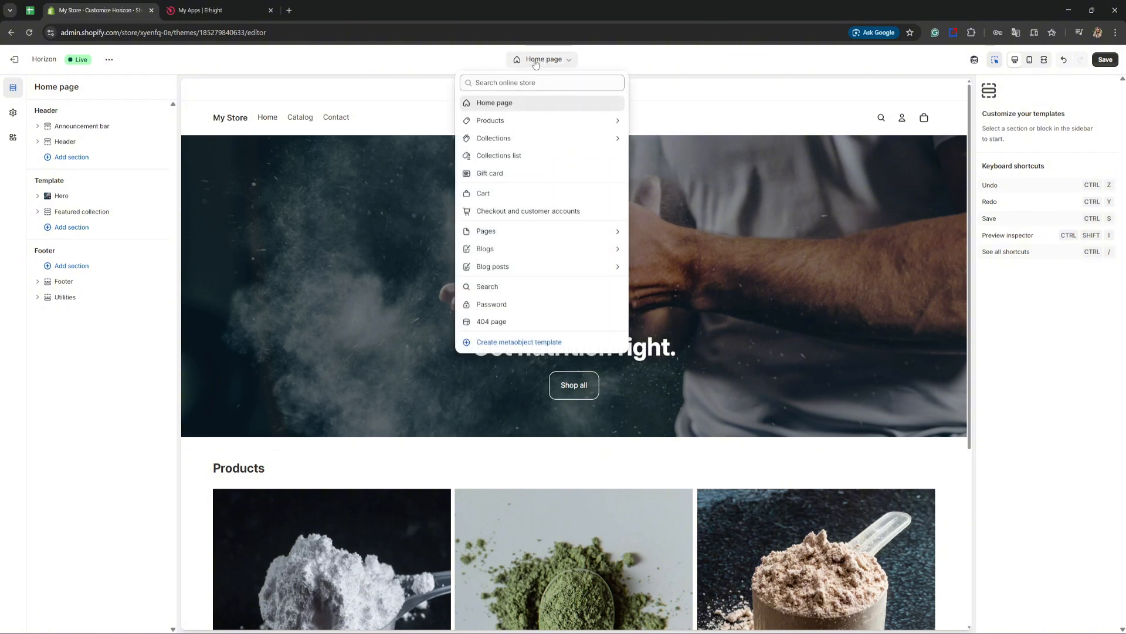
left_click(332, 66)
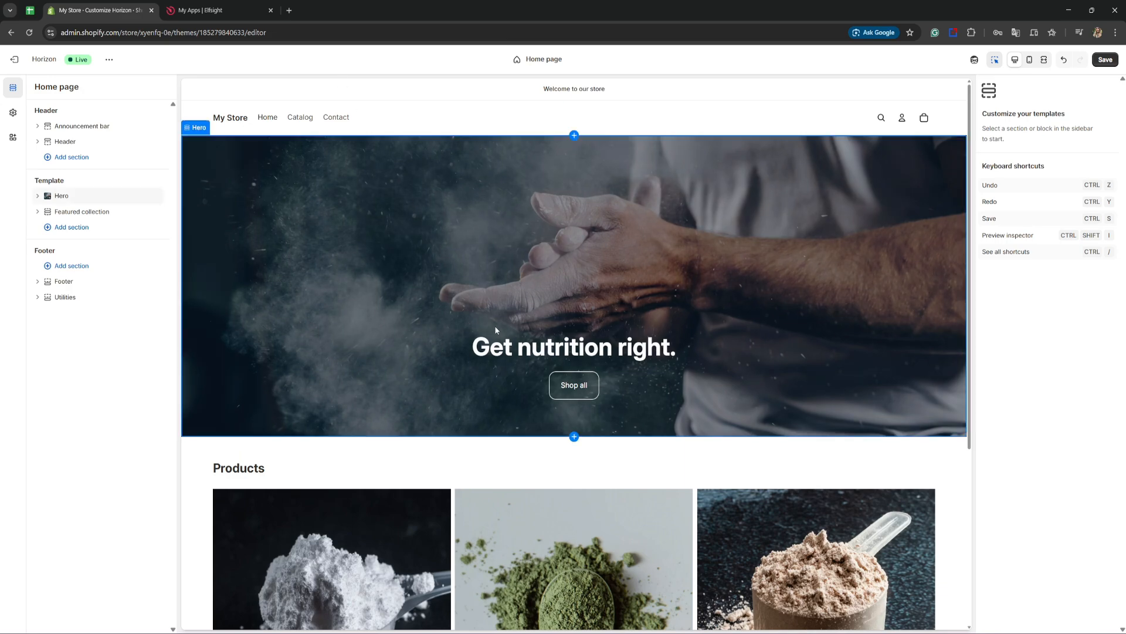
Add a Custom Liquid section to the home page template below the Featured collection.
scroll(495, 326, "down", 5)
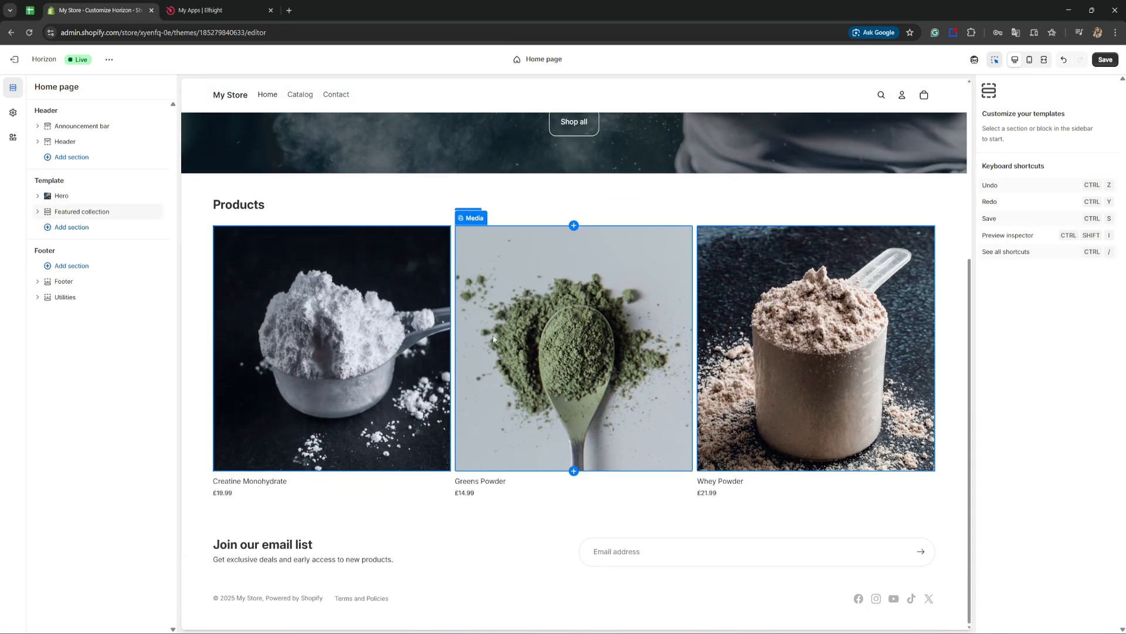
left_click(49, 230)
scroll(226, 324, "down", 5)
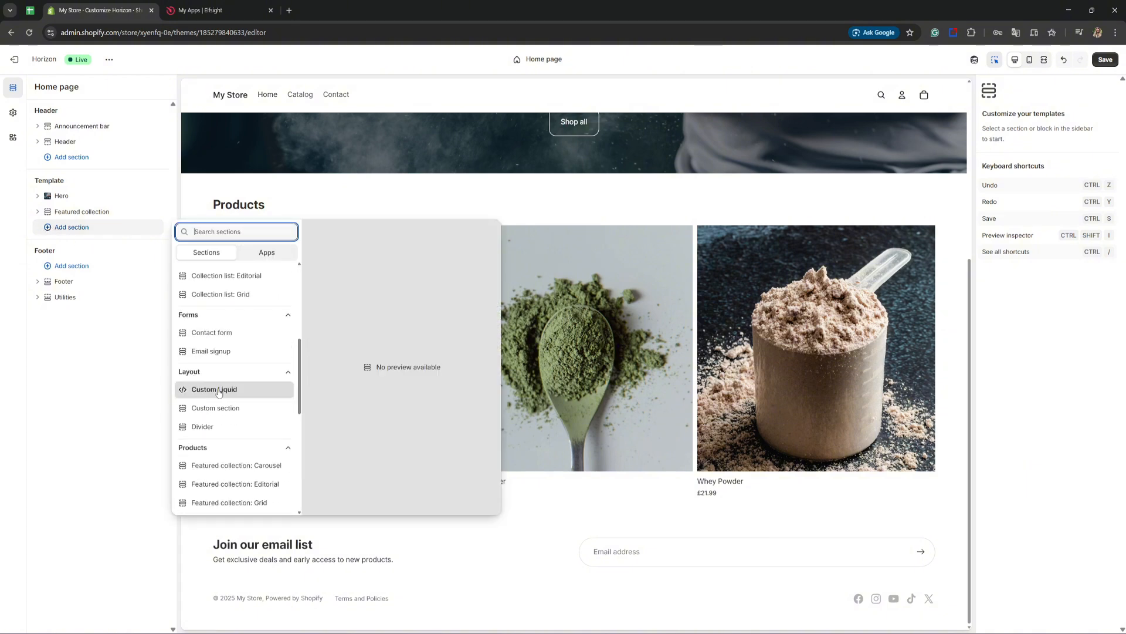
left_click(213, 393)
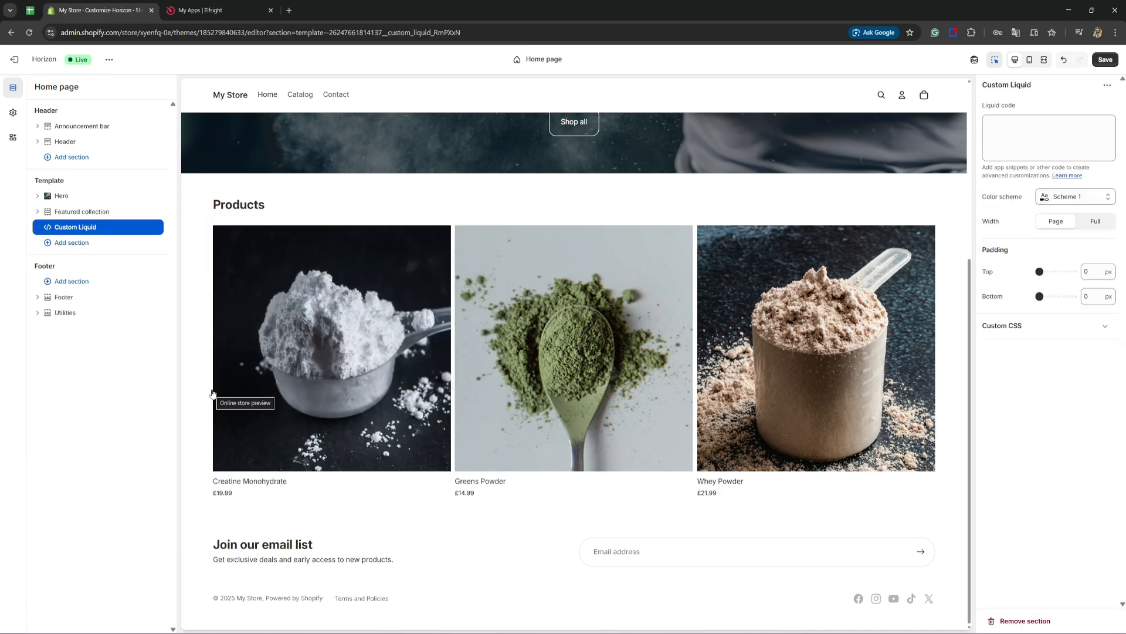
Paste the copied Elfsight File Embed code into the Custom Liquid section's Liquid code.
left_click(1012, 136)
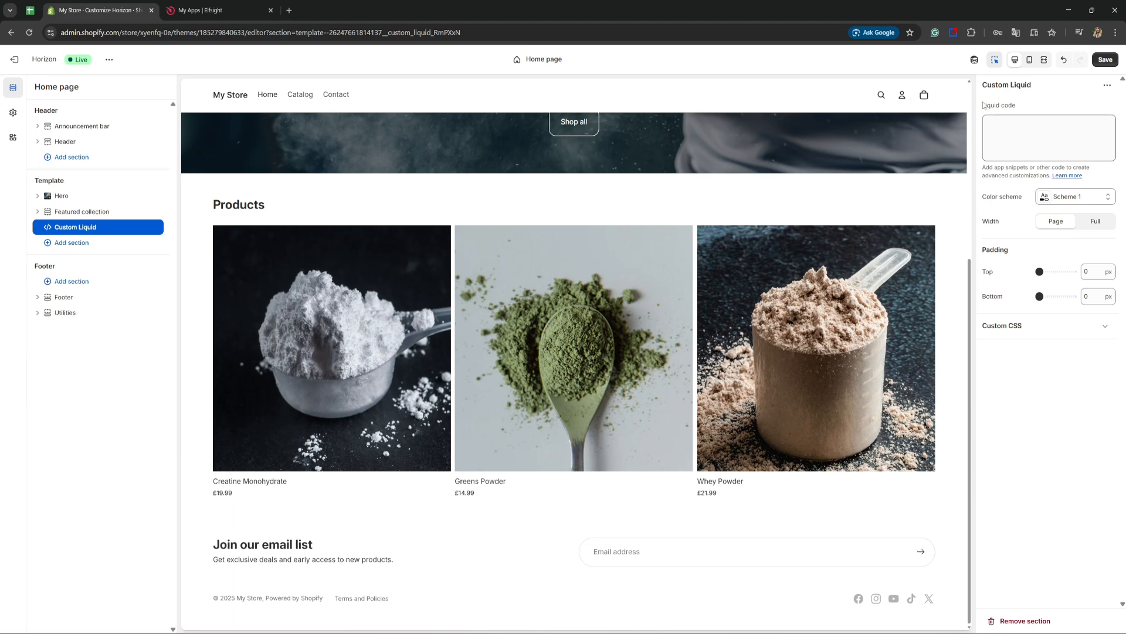
left_click(999, 133)
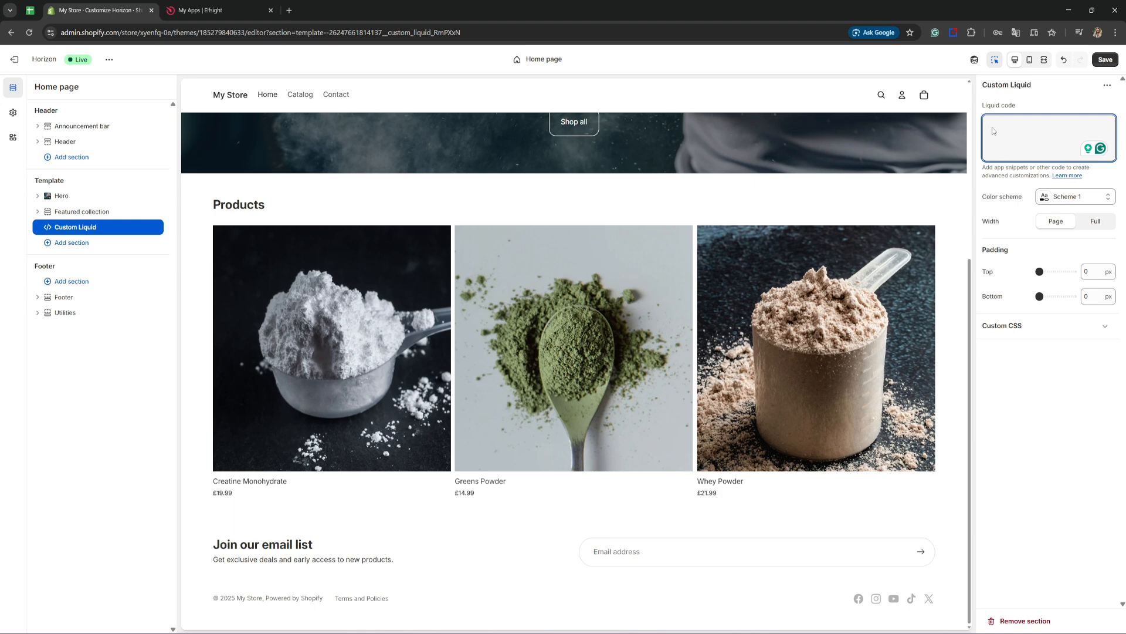
right_click(992, 127)
left_click(915, 227)
left_click(913, 230)
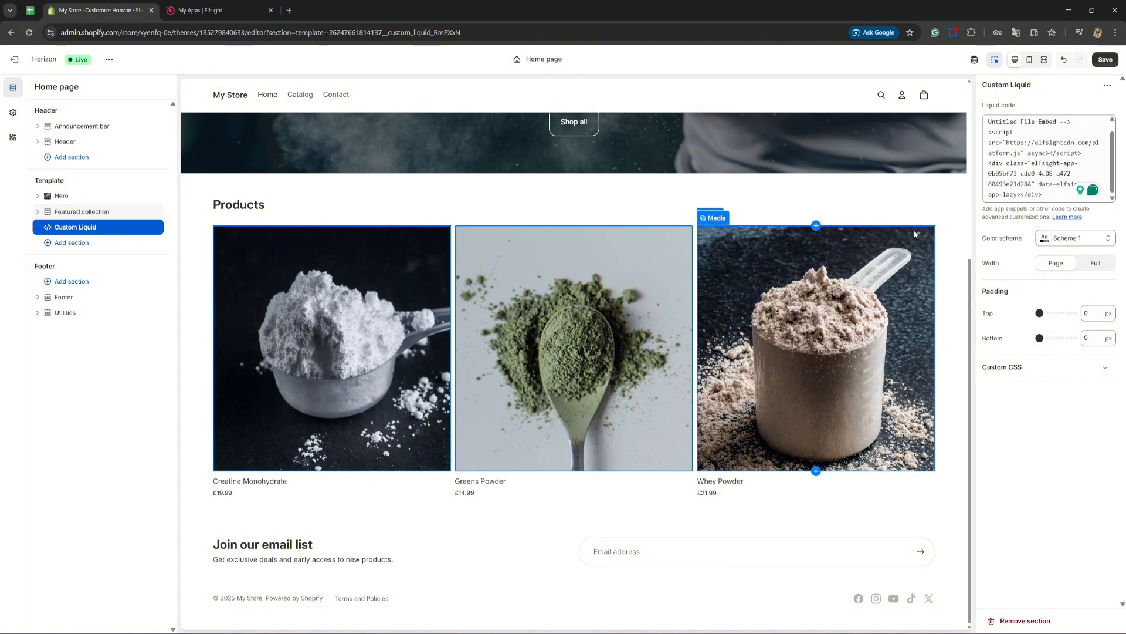